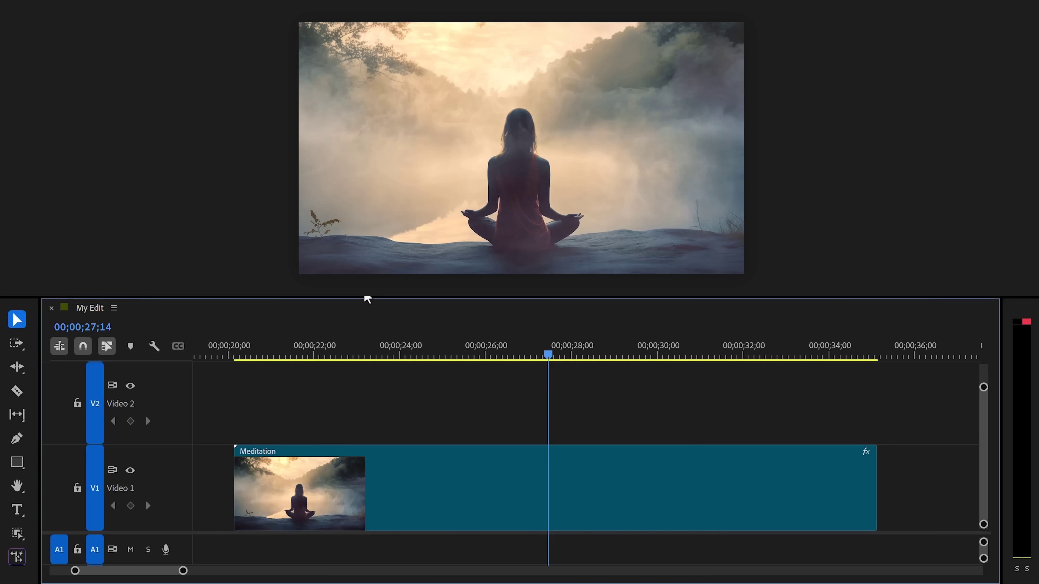
# - Select the Meditation clip on the Video 1 track of the My Edit sequence
pyautogui.click(365, 470)
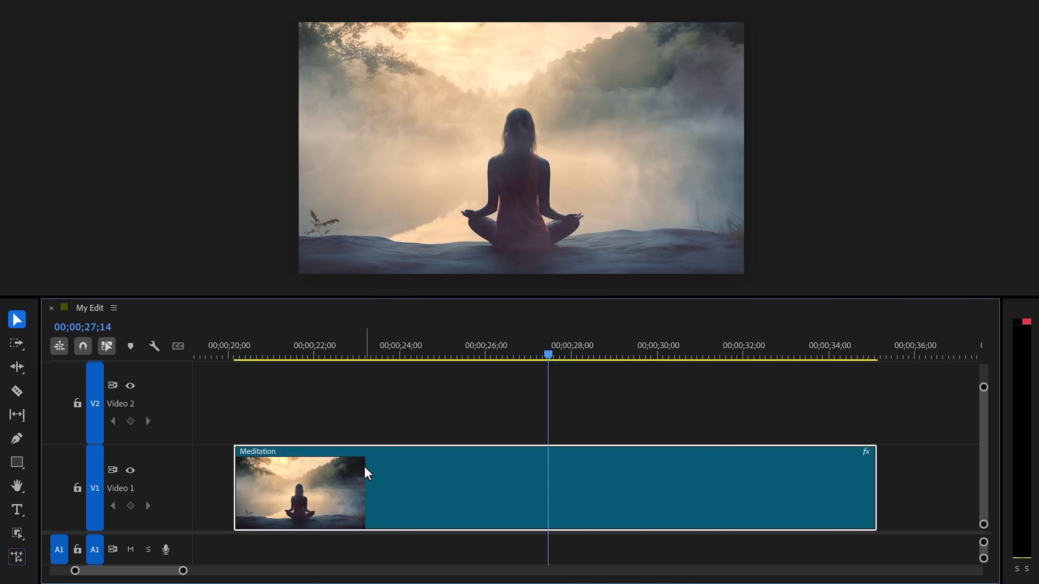
# - Use the Object Mask tool on the woman to create Object Mask (05) around her
pyautogui.click(18, 535)
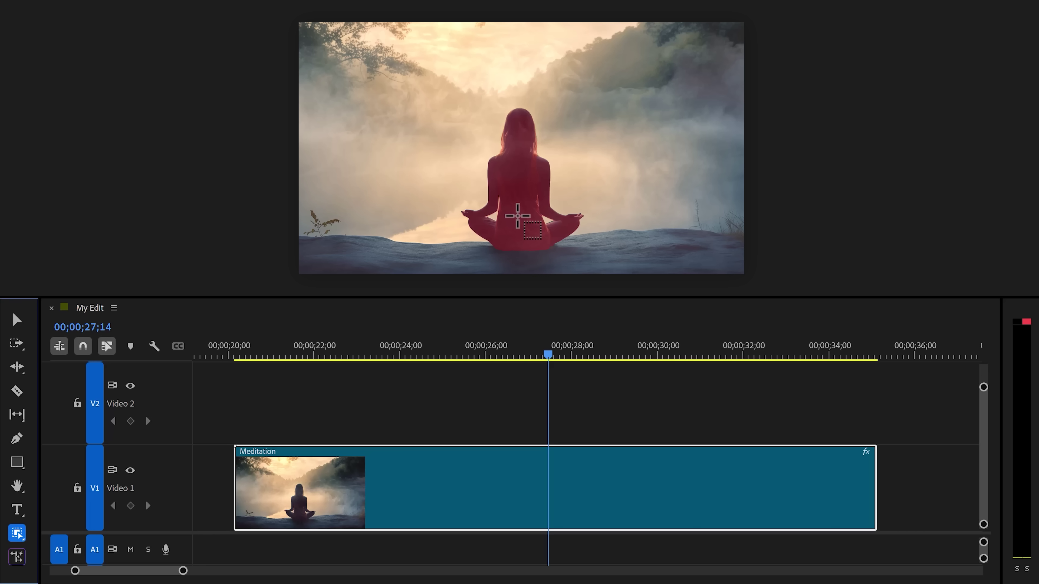
pyautogui.click(517, 215)
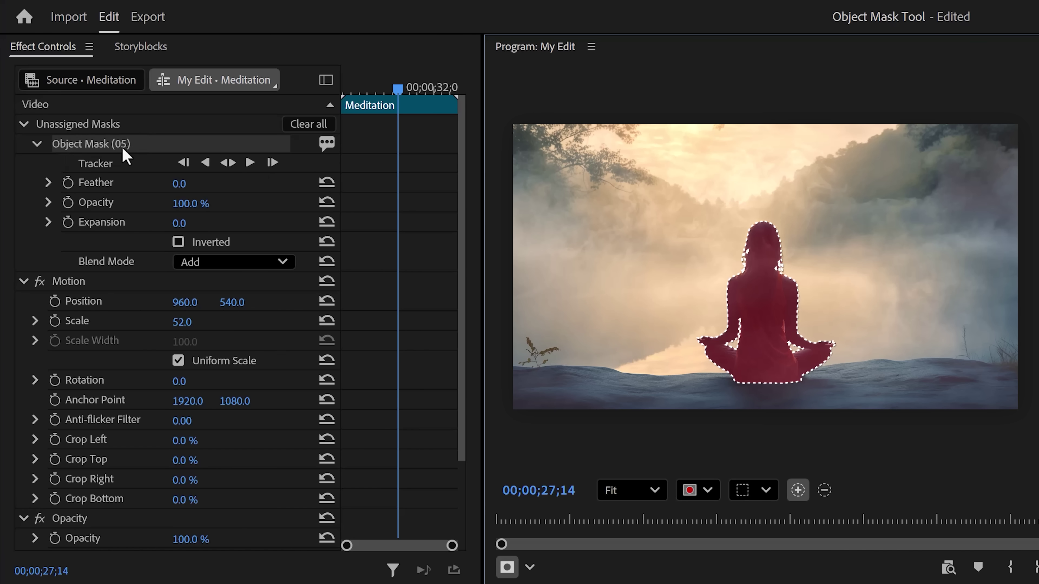
# - Track Object Mask (05) through the Meditation clip in both directions
pyautogui.click(97, 167)
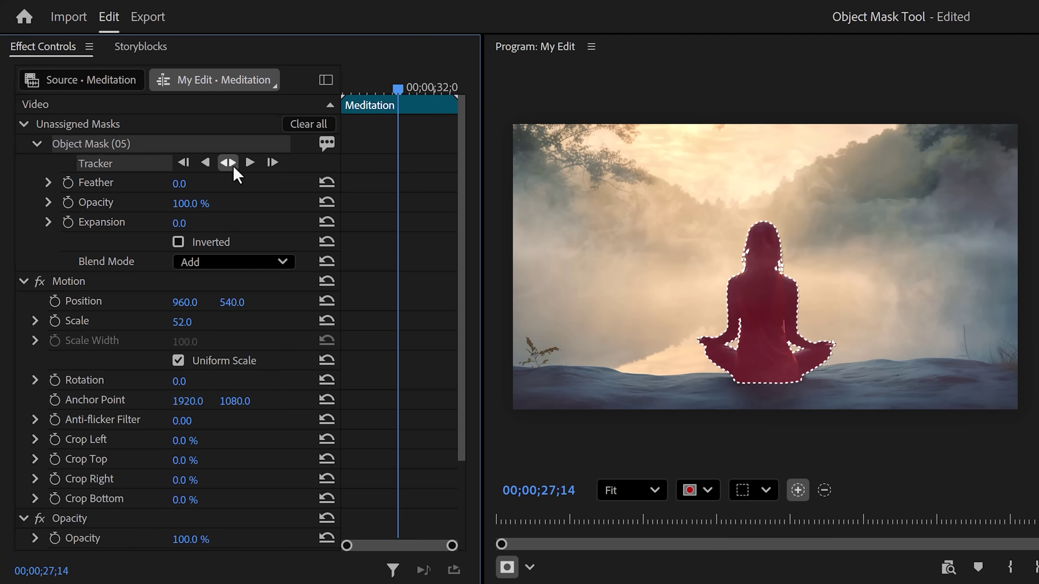
pyautogui.click(232, 166)
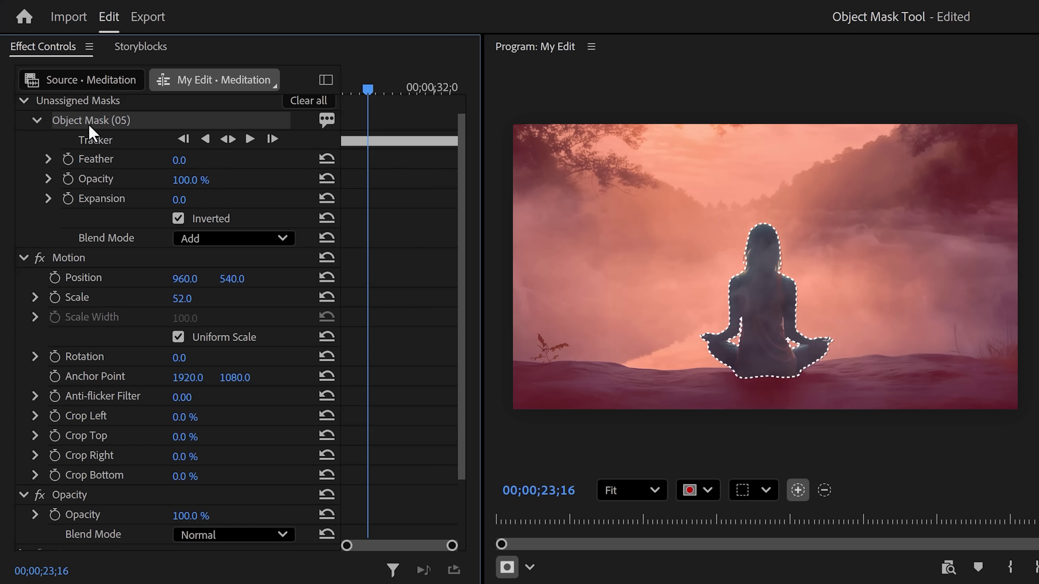
# - Hide the mask overlay and change Object Mask (05) to an opacity mask
pyautogui.click(87, 105)
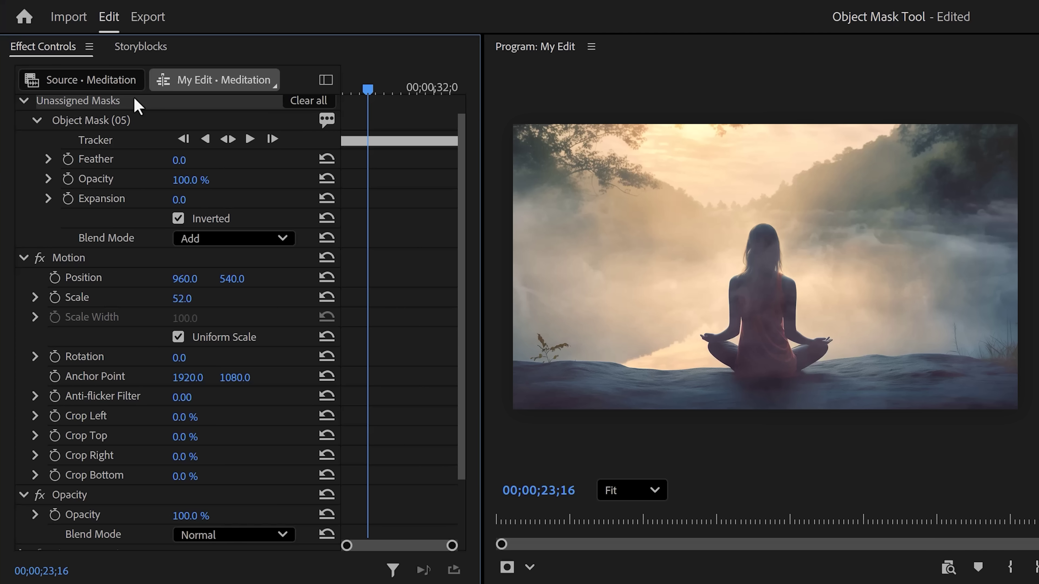
pyautogui.rightClick(126, 130)
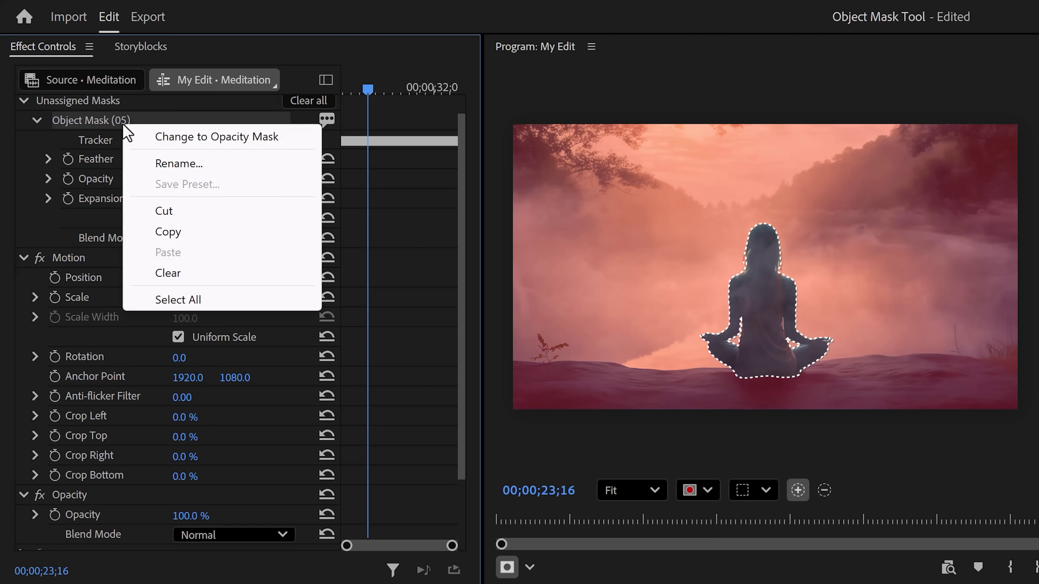
pyautogui.click(193, 136)
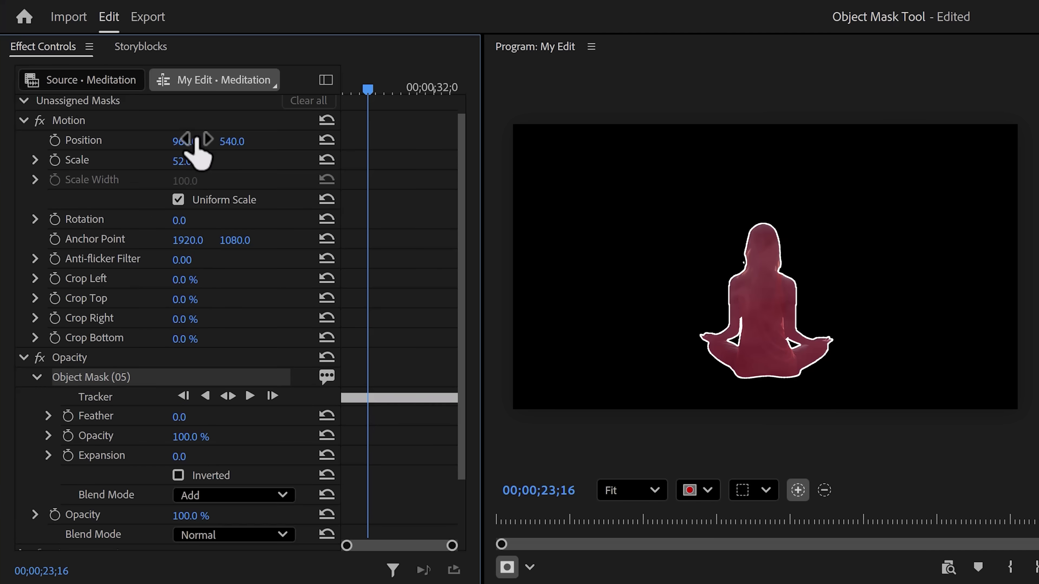
# - Preview the cut-out without the overlay, then change it back to an unassigned mask
pyautogui.click(75, 360)
pyautogui.click(102, 376)
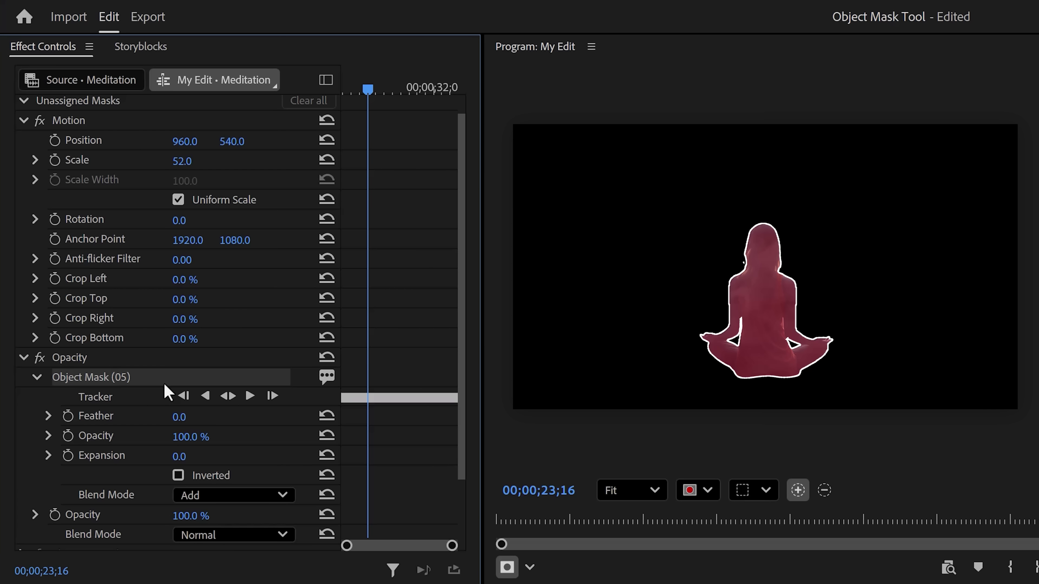
pyautogui.rightClick(123, 379)
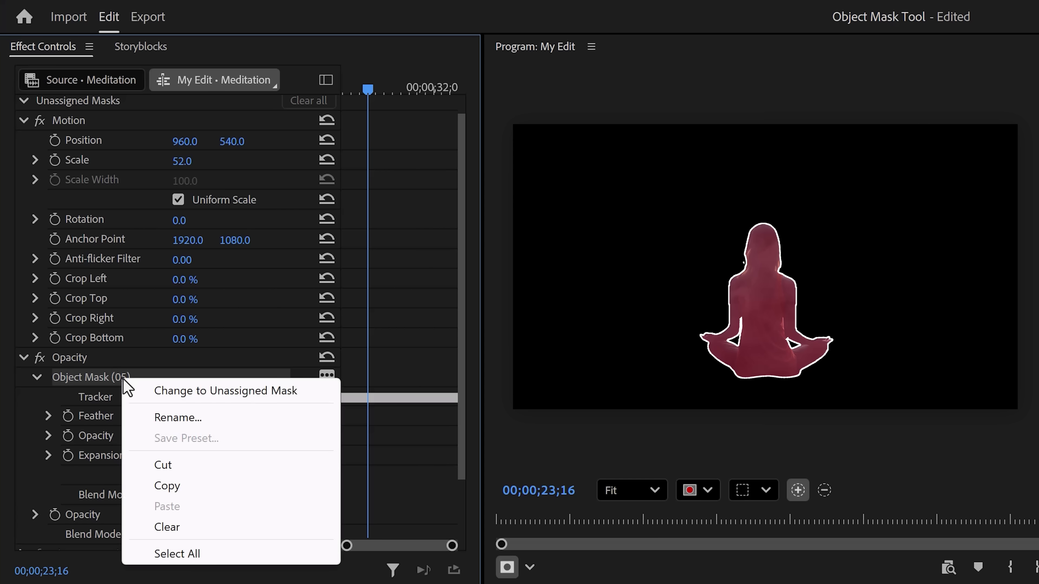
pyautogui.click(192, 391)
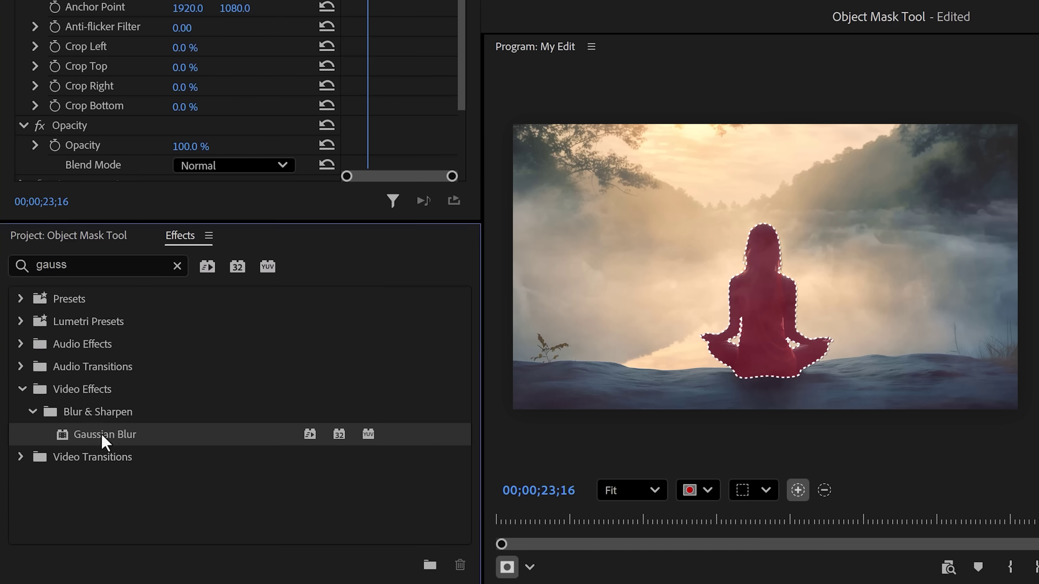
# - Add Gaussian Blur to the Meditation clip and invert its object mask to blur the background
pyautogui.moveTo(111, 440); pyautogui.dragTo(148, 331)
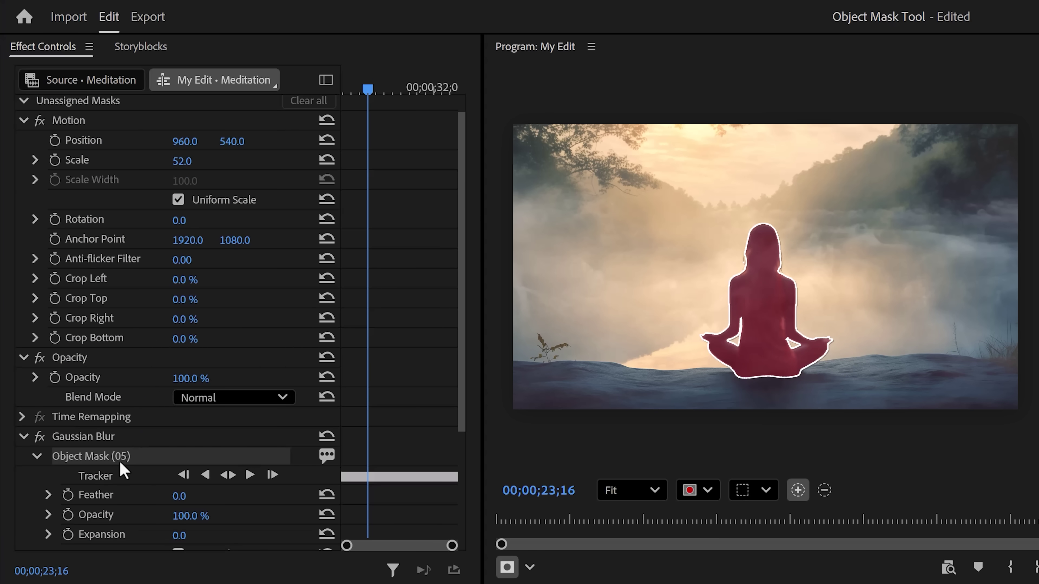
pyautogui.scroll(-5, 414, 397)
pyautogui.moveTo(185, 455); pyautogui.dragTo(131, 455)
pyautogui.click(179, 414)
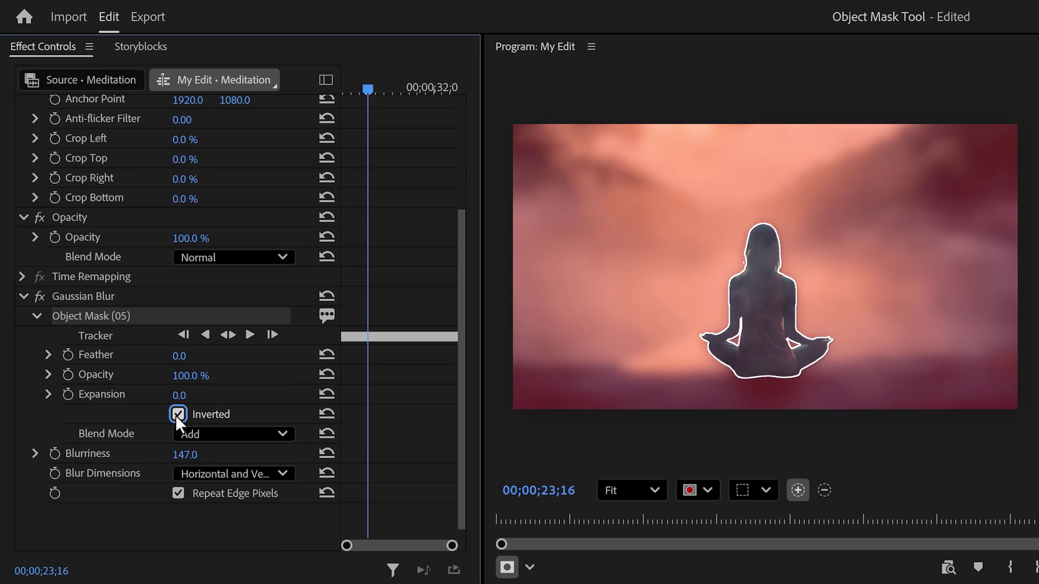
pyautogui.click(265, 419)
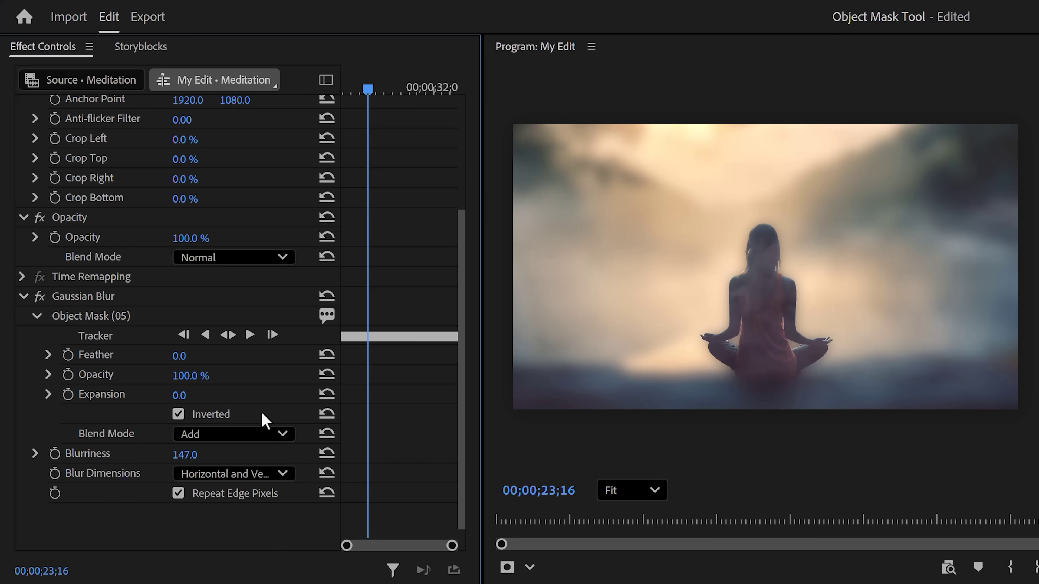
# - Set Blurriness to 14 and play back the blurred-background result
pyautogui.click(184, 454)
pyautogui.write('14')
pyautogui.press('Return')
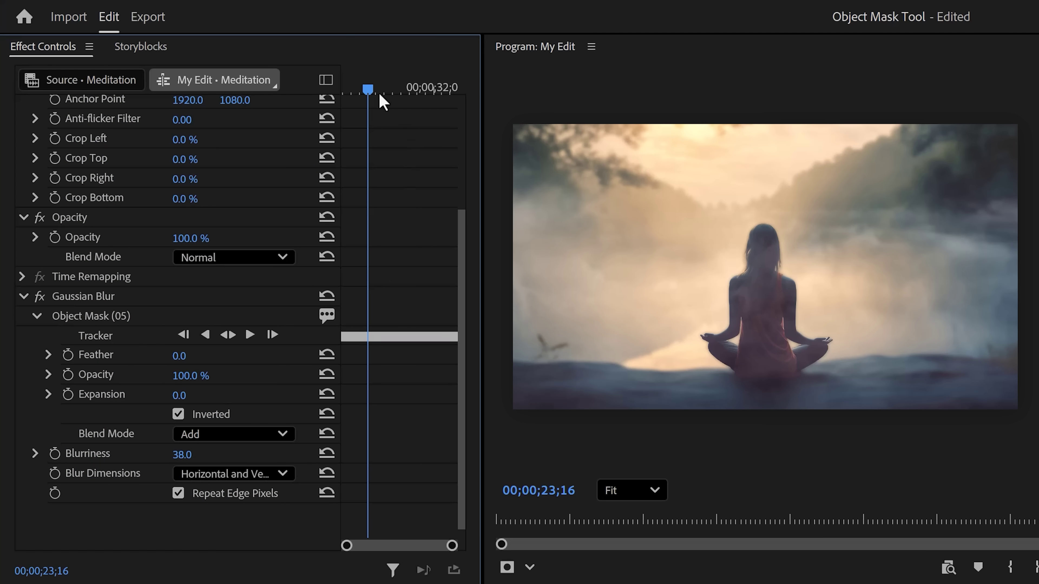
pyautogui.click(350, 90)
pyautogui.press('space')
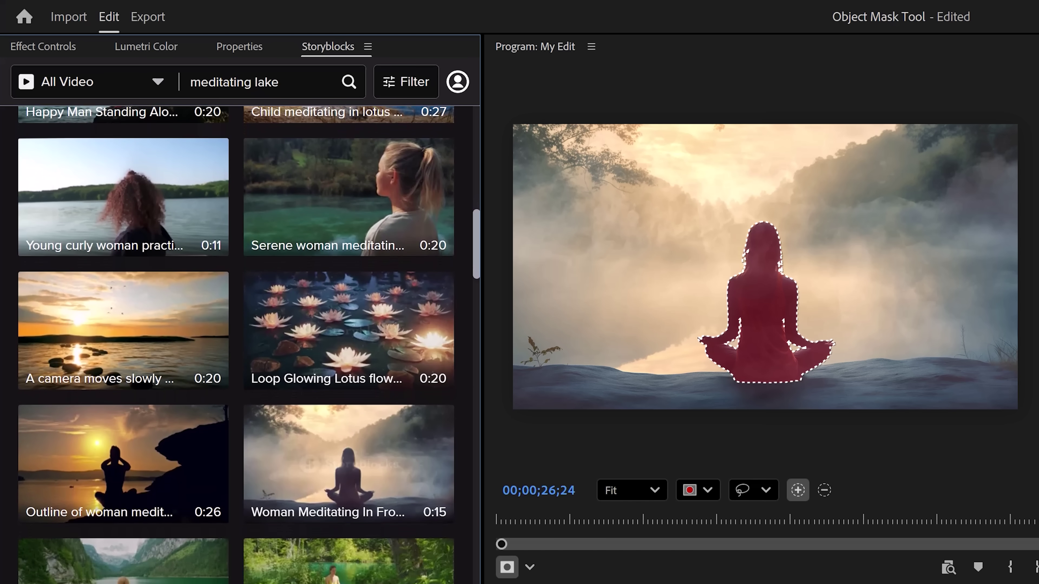
pyautogui.scroll(-5, 437, 296)
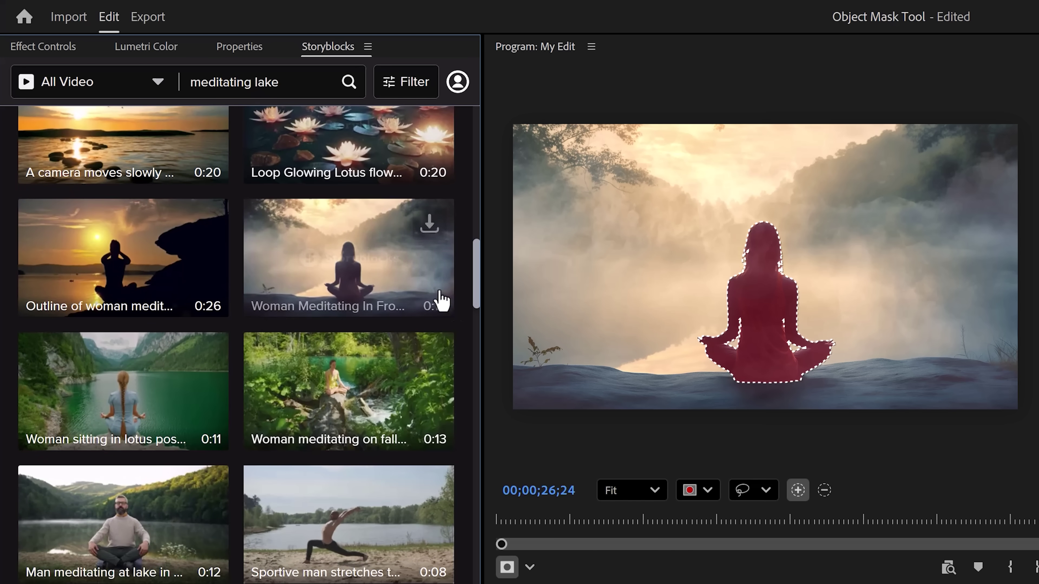
# - Download the 4K MOV (h264) version of the misty-lake meditation clip from Storyblocks
pyautogui.click(430, 227)
pyautogui.click(422, 285)
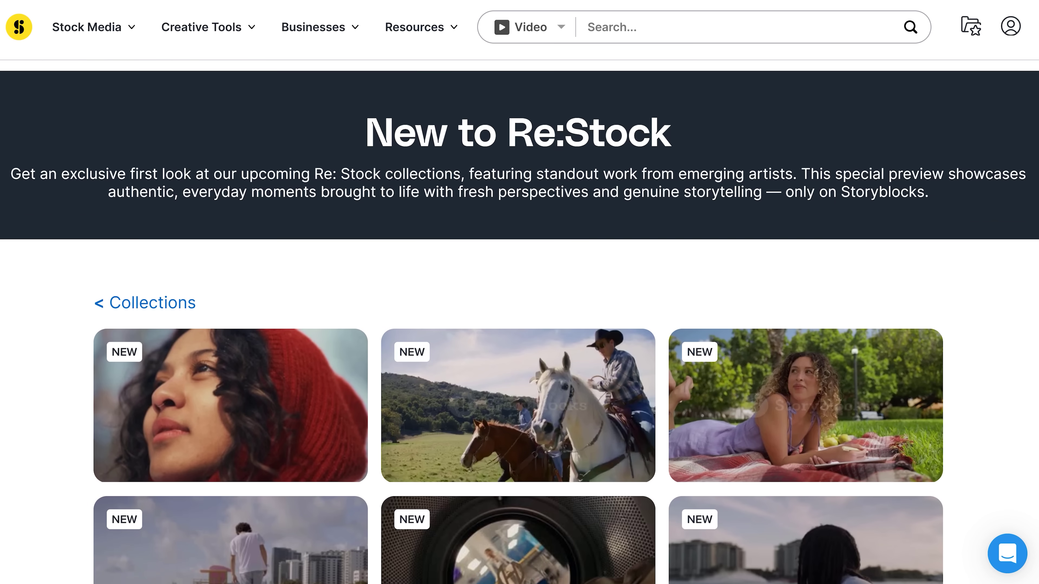
# - Scroll down the Storyblocks homepage to browse the stock video library
pyautogui.scroll(-3, 520, 322)
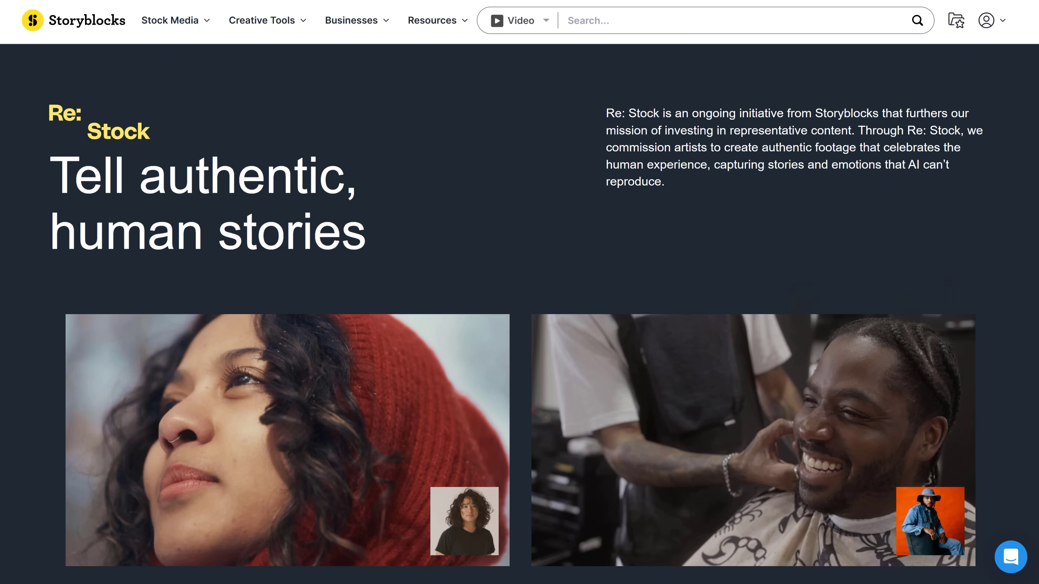
pyautogui.scroll(-5, 519, 311)
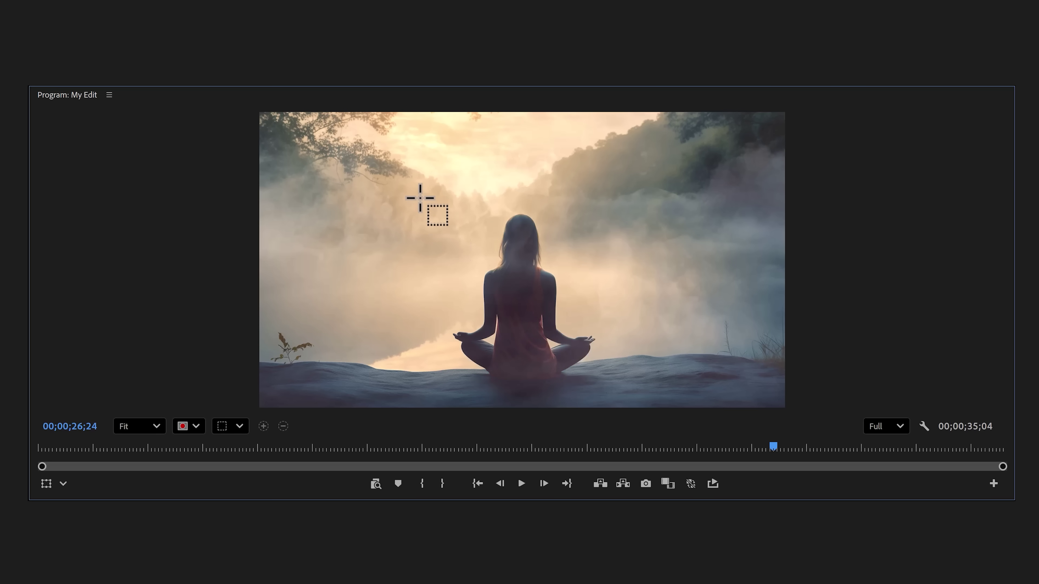
# - Box the seated woman with the Object Mask tool, then Alt-drag to subtract the lower-left bird
pyautogui.moveTo(420, 198); pyautogui.dragTo(613, 396)
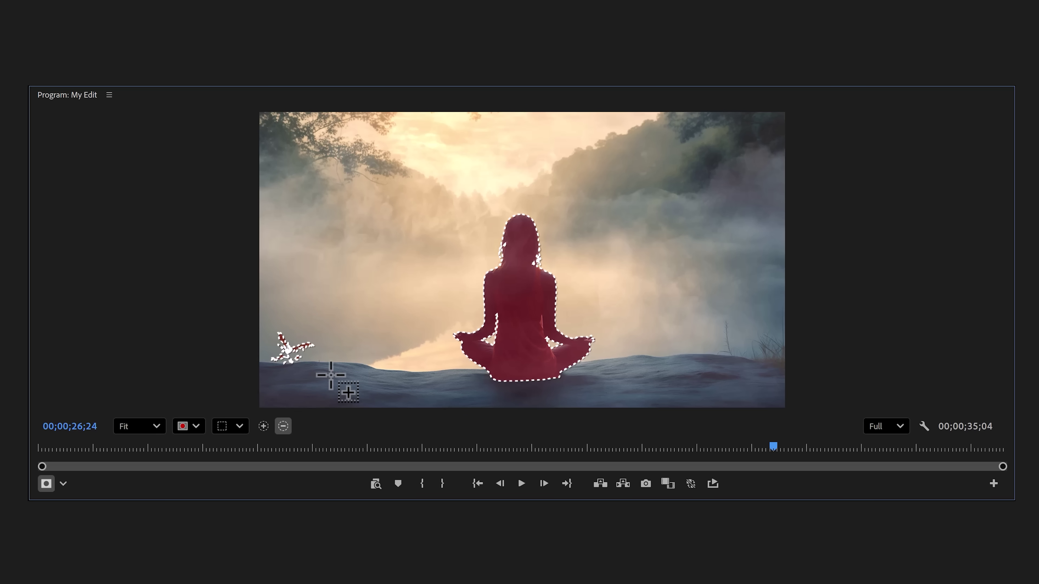
pyautogui.press('alt')
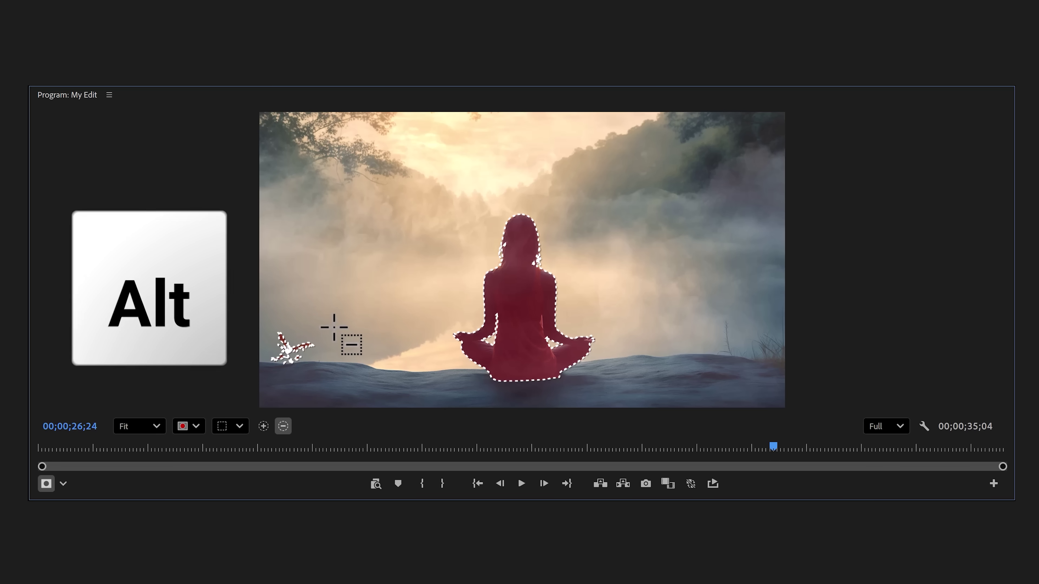
pyautogui.moveTo(268, 371); pyautogui.dragTo(248, 379)
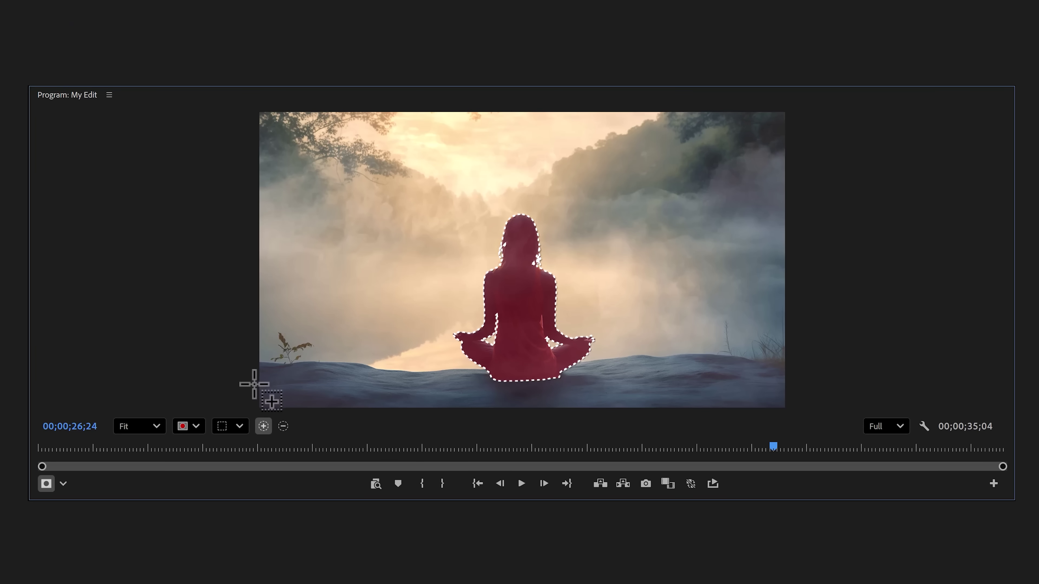
# - Switch the selection shape to Lasso, outline the woman freehand, and check the overlay colour options
pyautogui.click(239, 427)
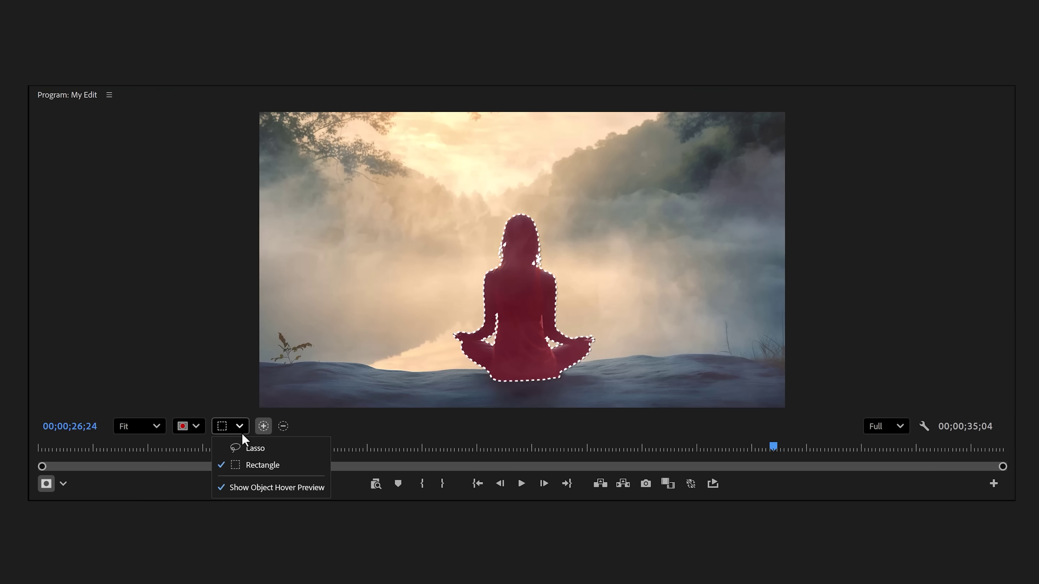
pyautogui.click(255, 449)
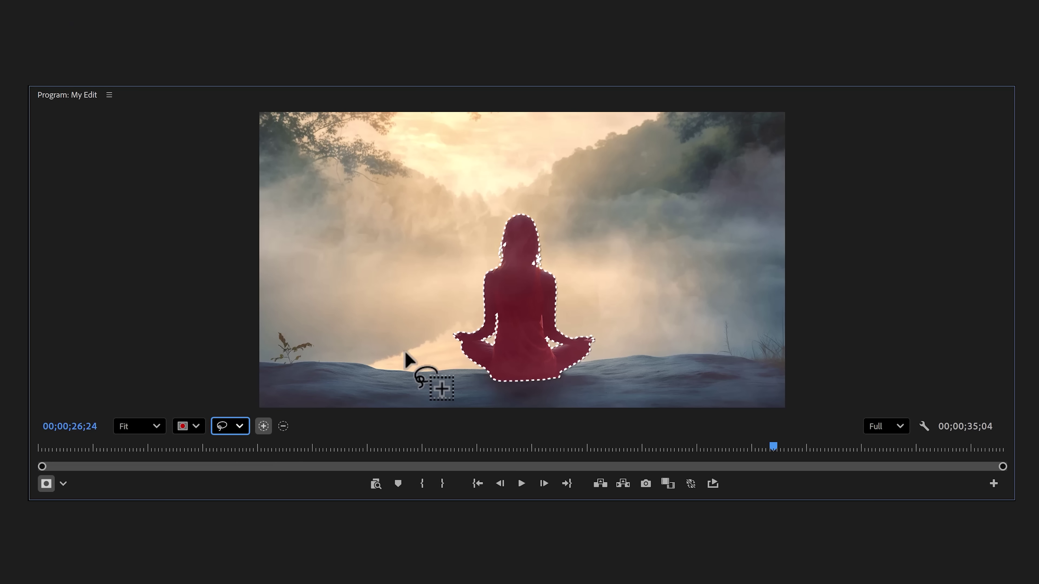
pyautogui.moveTo(407, 350)
pyautogui.mouseDown()
pyautogui.moveTo(425, 287)
pyautogui.moveTo(477, 224)
pyautogui.moveTo(507, 195)
pyautogui.moveTo(550, 205)
pyautogui.moveTo(573, 309)
pyautogui.moveTo(606, 350)
pyautogui.moveTo(585, 377)
pyautogui.moveTo(514, 389)
pyautogui.moveTo(458, 380)
pyautogui.moveTo(416, 351)
pyautogui.mouseUp()
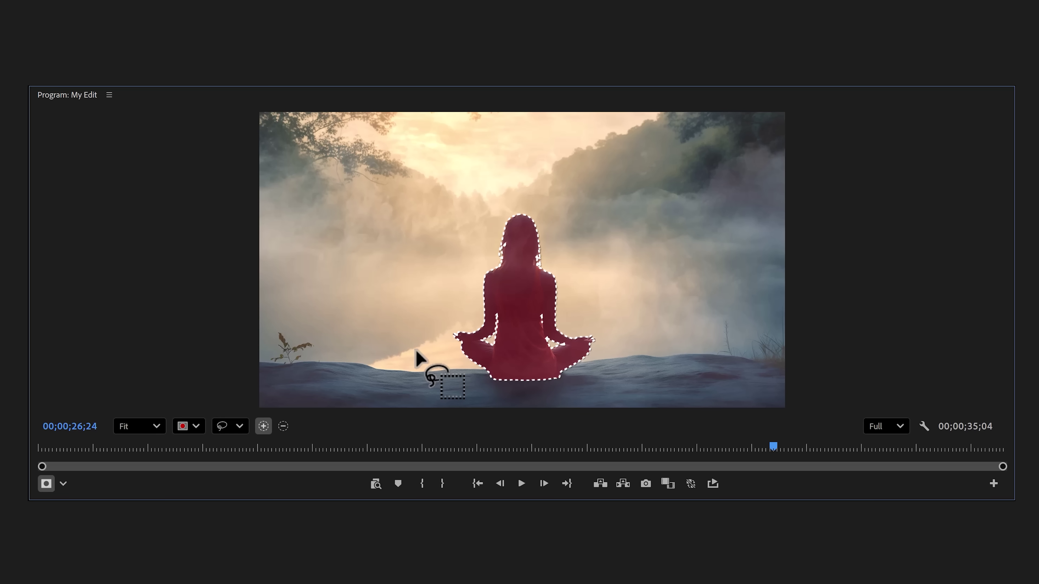
pyautogui.click(201, 425)
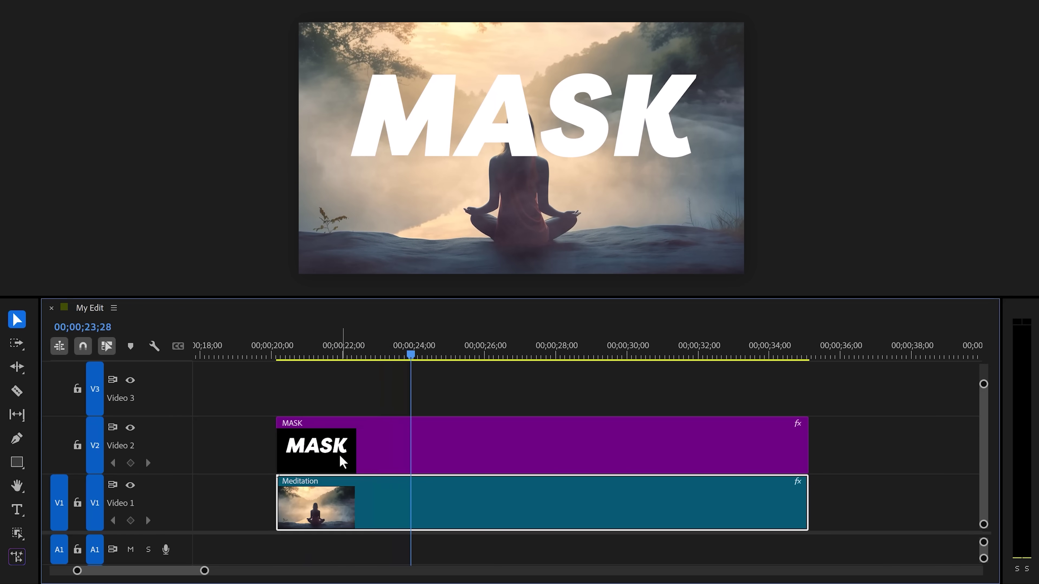
# - Alt-drag a Meditation copy onto Video 3 and box the woman to create Object Mask (06)
pyautogui.moveTo(341, 510); pyautogui.dragTo(345, 388)
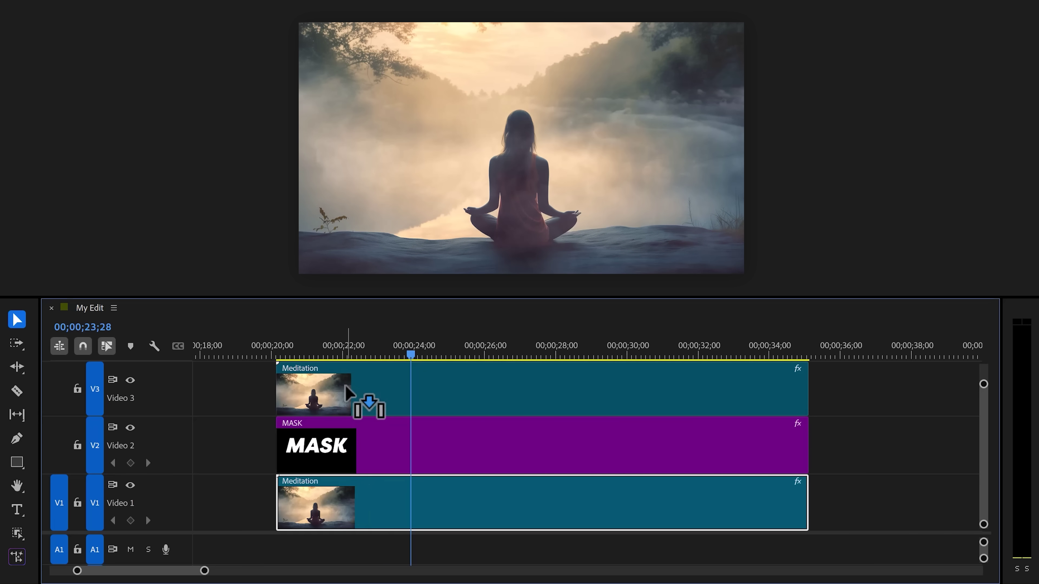
pyautogui.moveTo(346, 392); pyautogui.dragTo(349, 393)
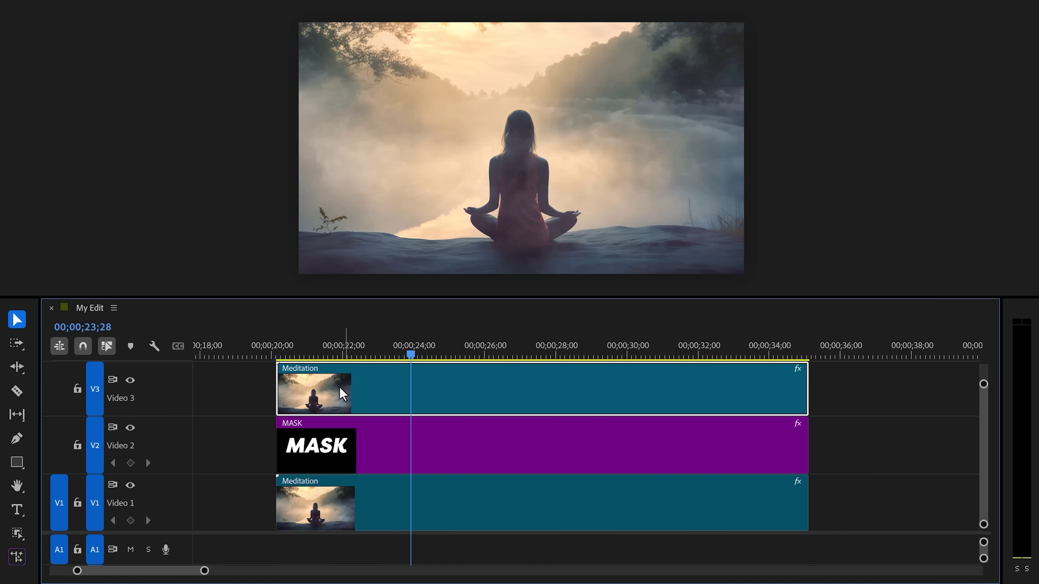
pyautogui.click(16, 533)
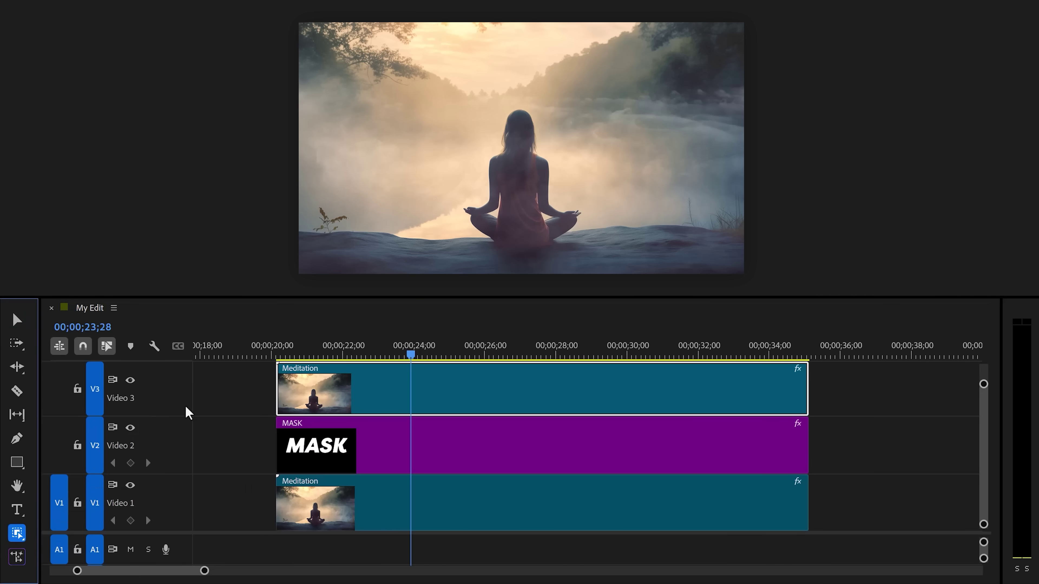
pyautogui.moveTo(449, 257); pyautogui.dragTo(590, 104)
# - Track Object Mask (06) forward and backward through the clip, then convert it to an opacity mask
pyautogui.press('v')
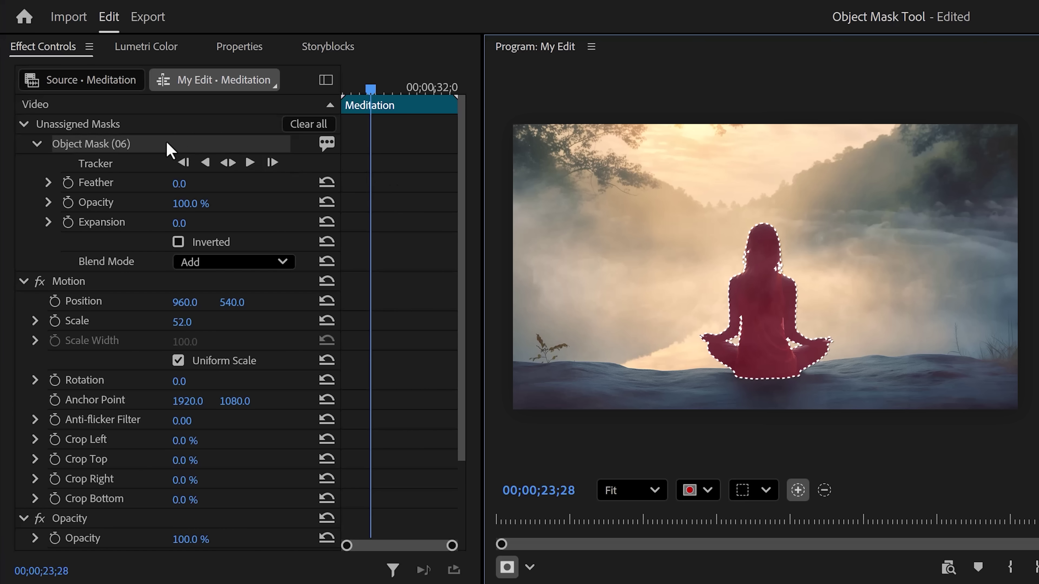
pyautogui.click(231, 163)
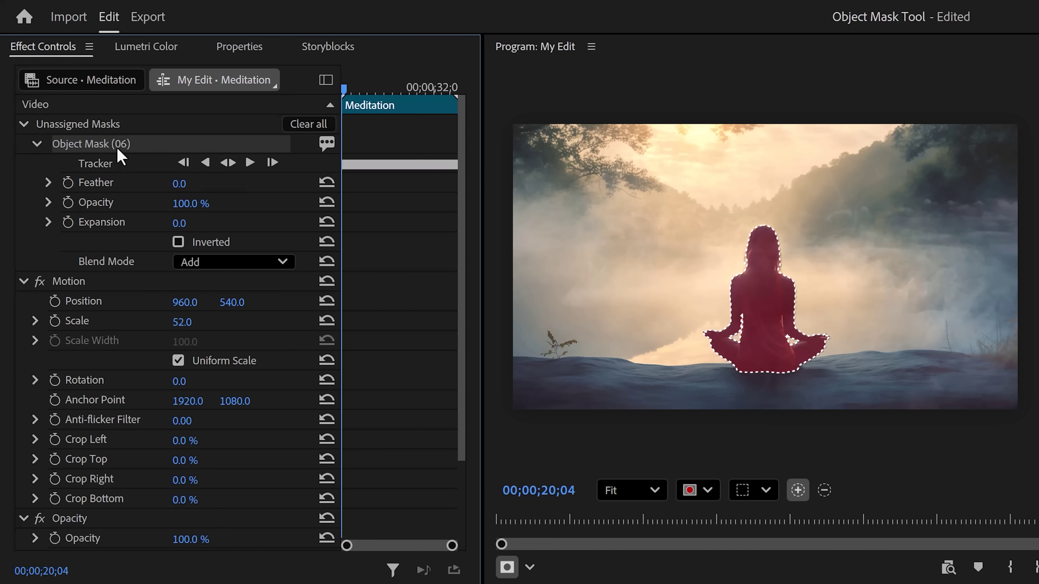
pyautogui.rightClick(119, 155)
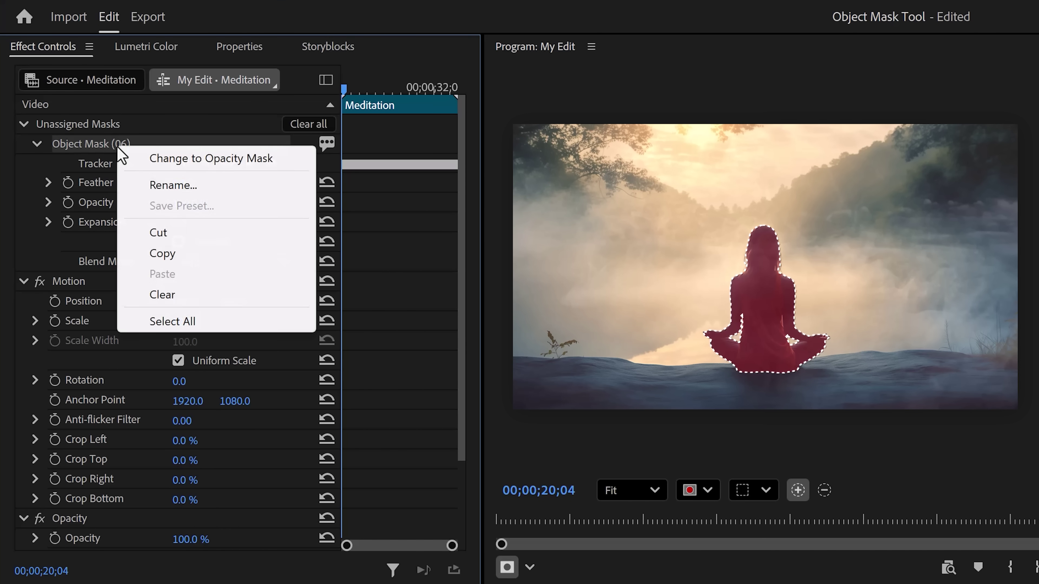
pyautogui.click(159, 163)
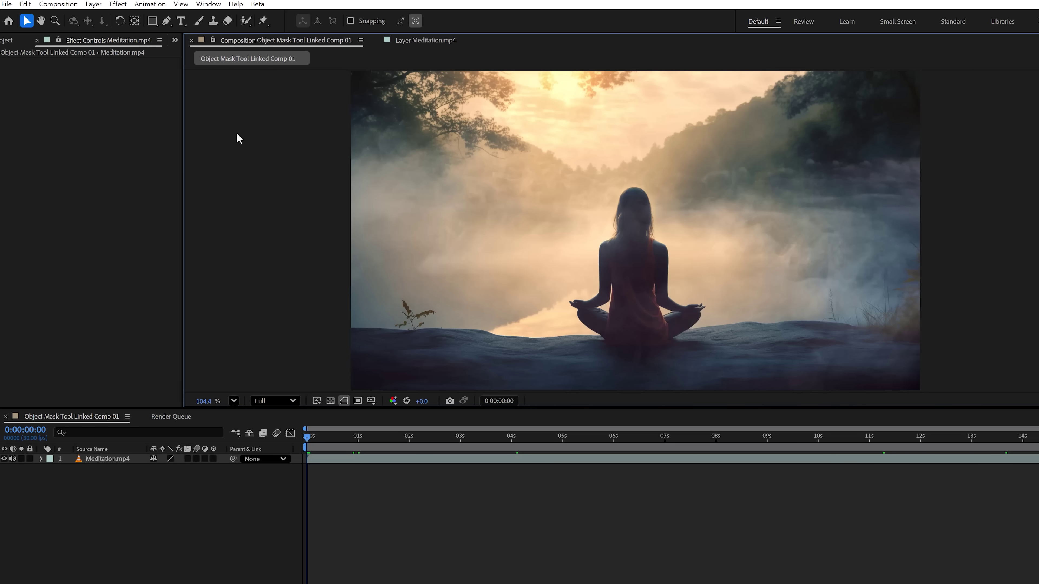
# - Outline the meditating woman in the Meditation.mp4 layer with the Object Mask tool, propagate through the clip, and freeze it
pyautogui.click(245, 21)
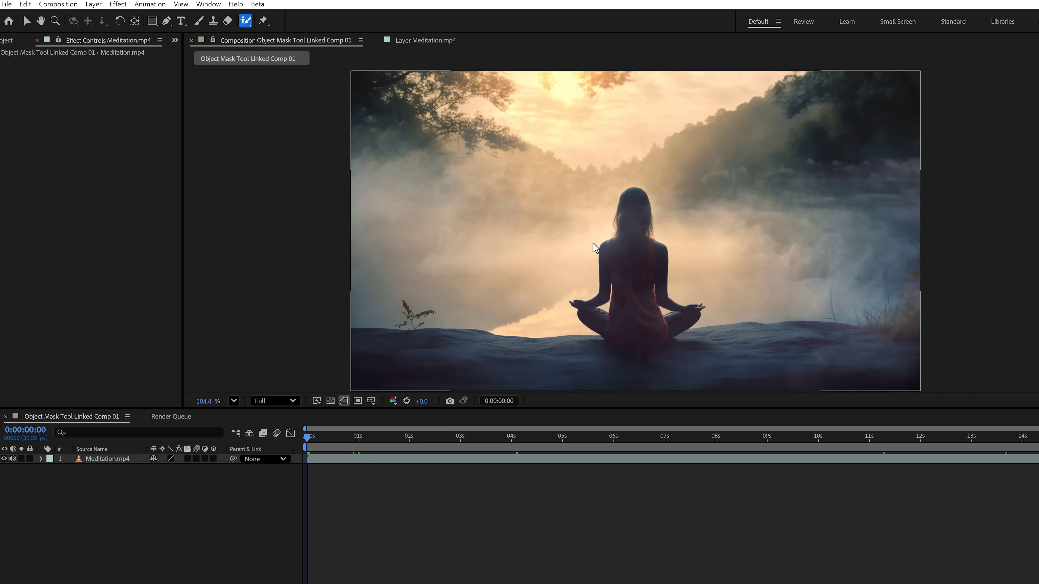
pyautogui.click(614, 249)
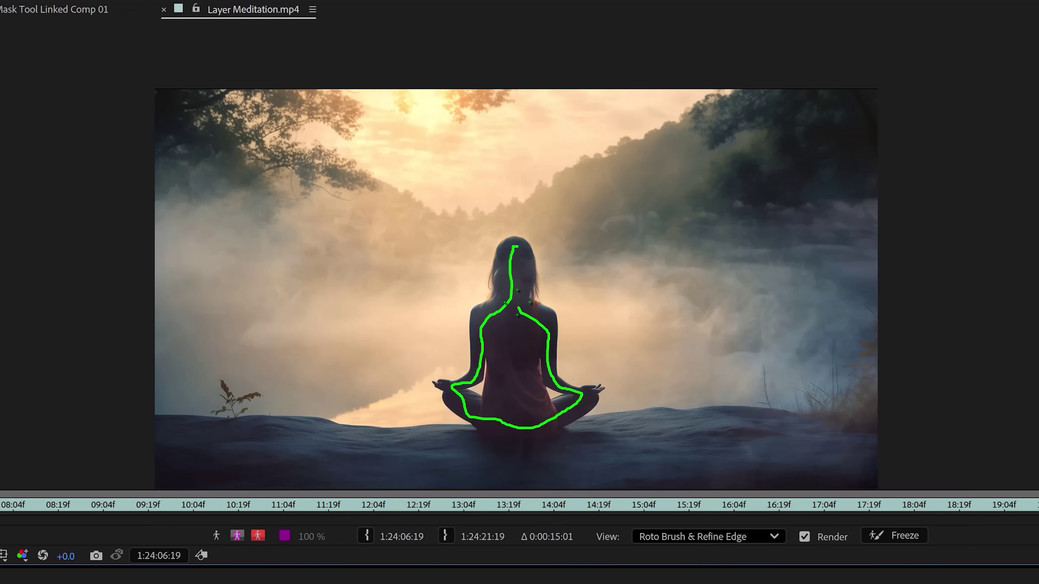
pyautogui.scroll(4, 586, 236)
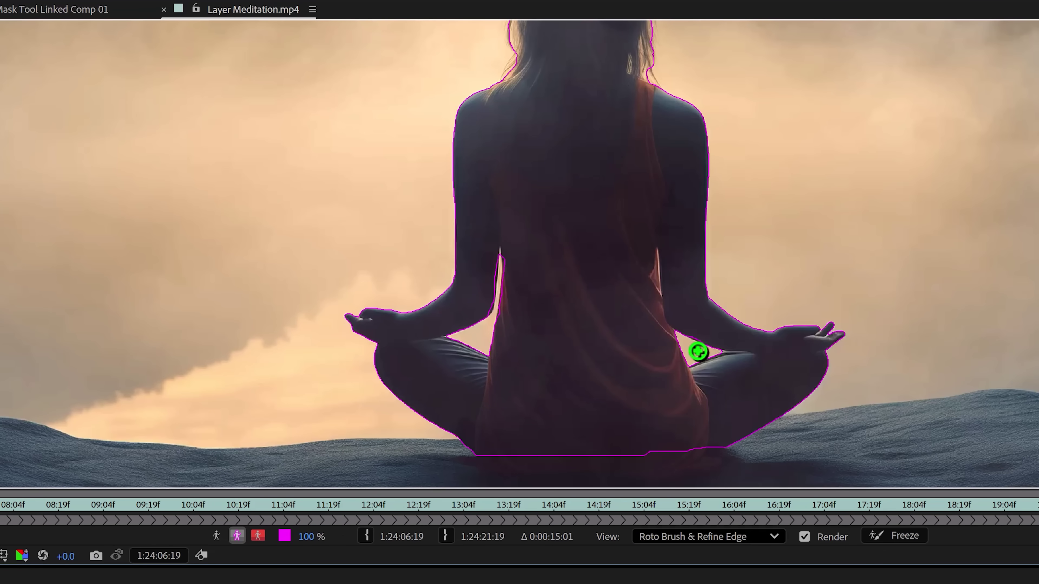
pyautogui.scroll(-3, 698, 351)
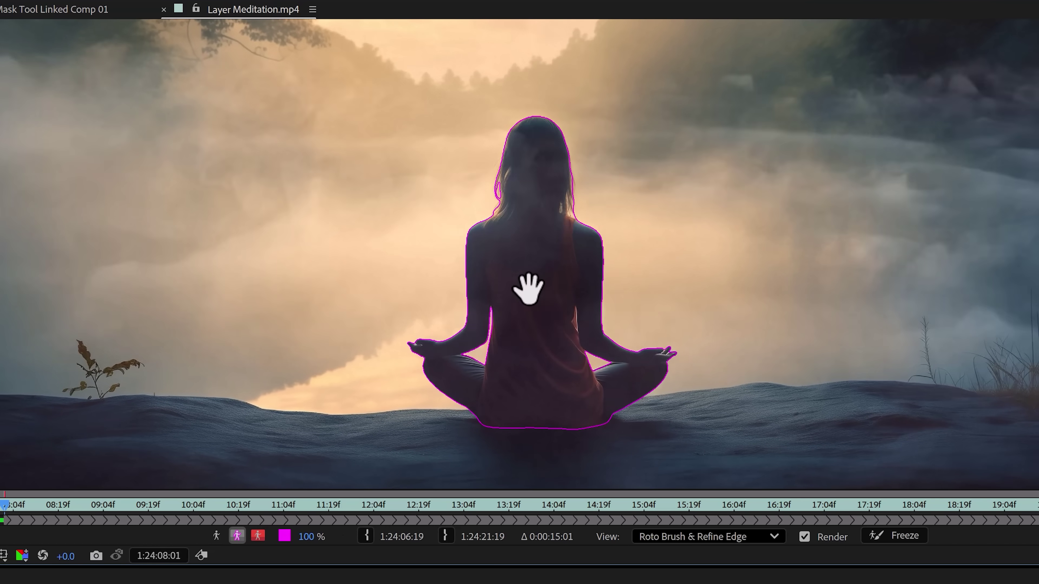
pyautogui.press('space')
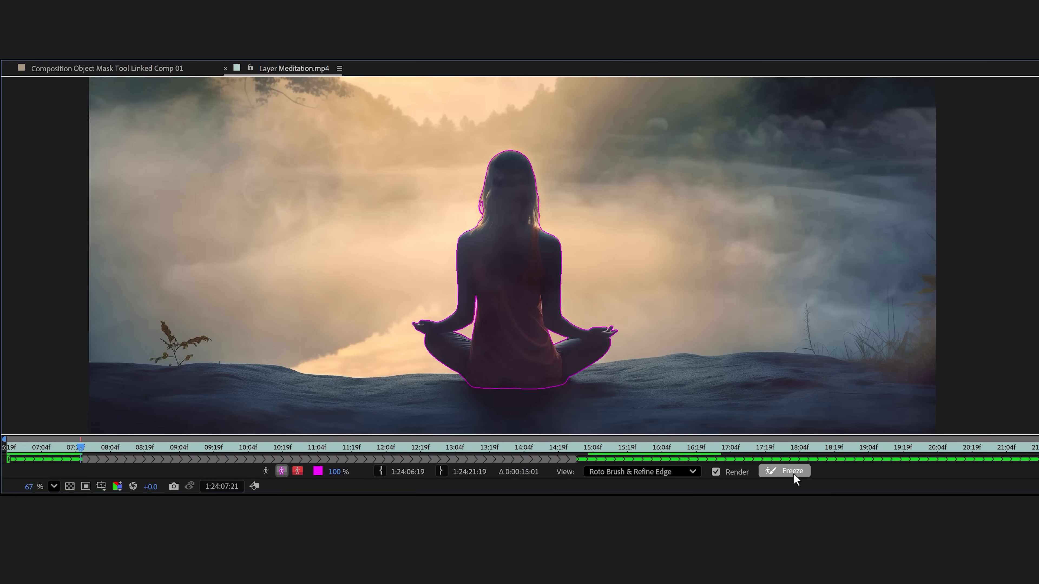
pyautogui.click(793, 475)
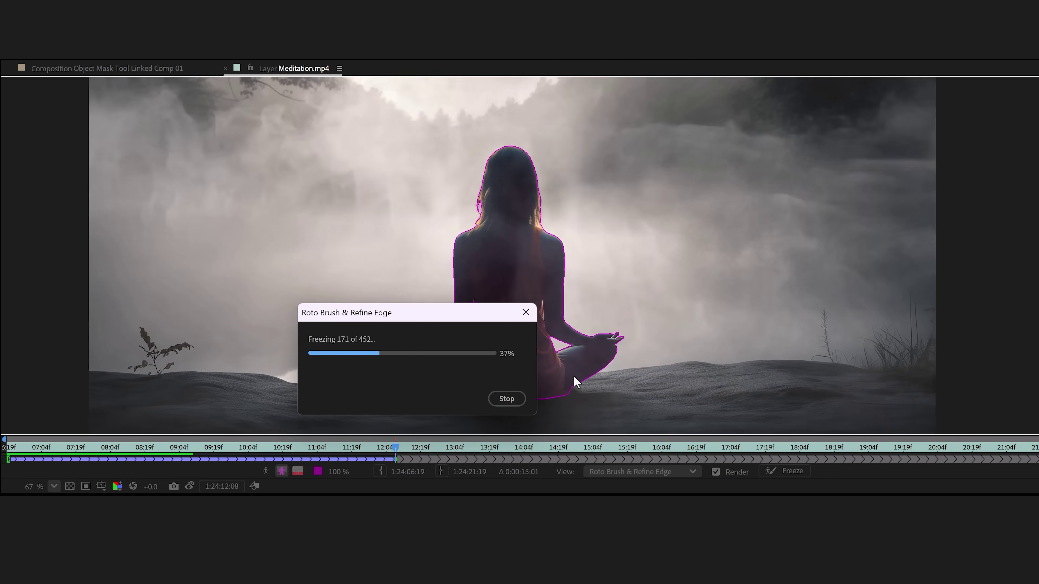